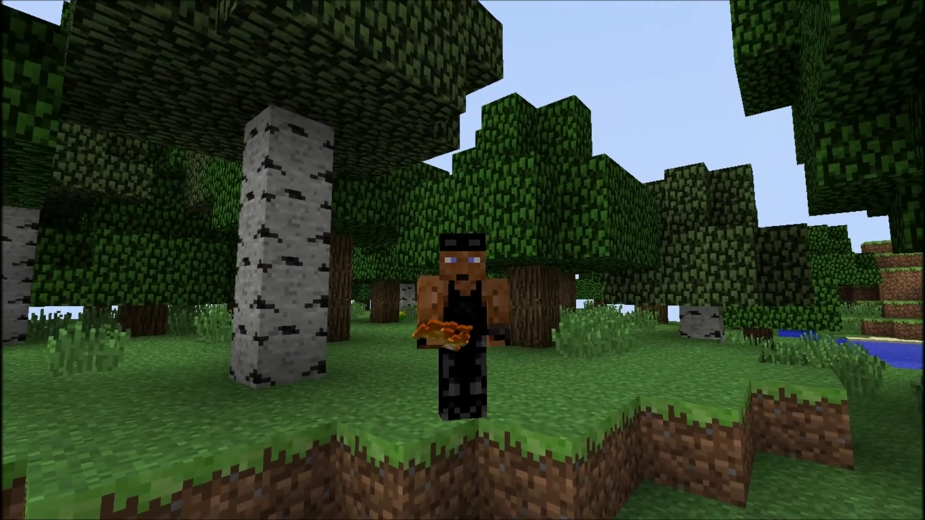
Open the game's video settings and examine the available options, including the Detail Settings
{"action": "key", "text": "Escape"}
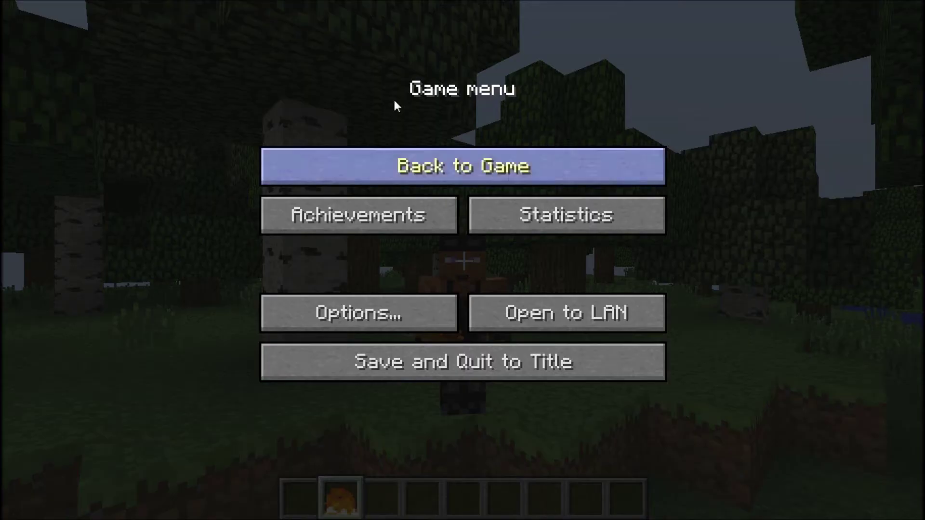
{"action": "left_click", "coordinate": [358, 322]}
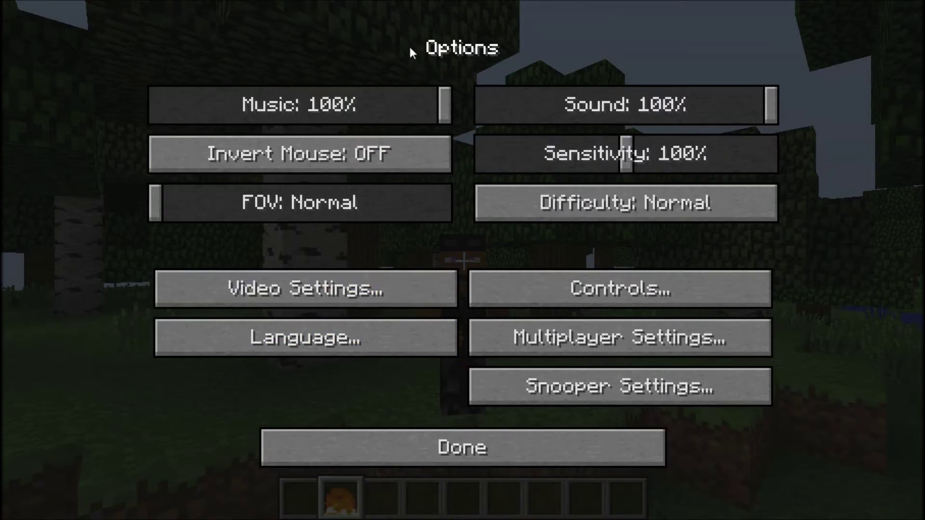
{"action": "left_click", "coordinate": [320, 287]}
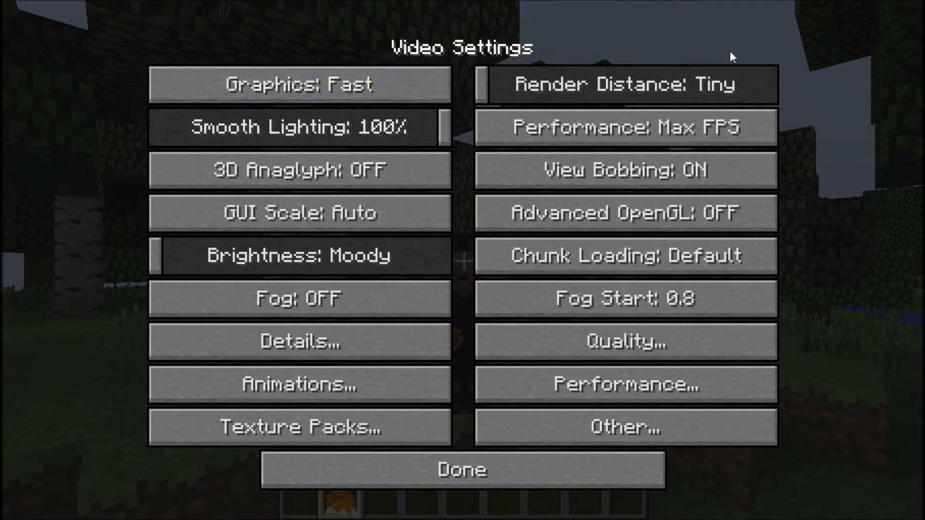
{"action": "mouse_move", "coordinate": [543, 89]}
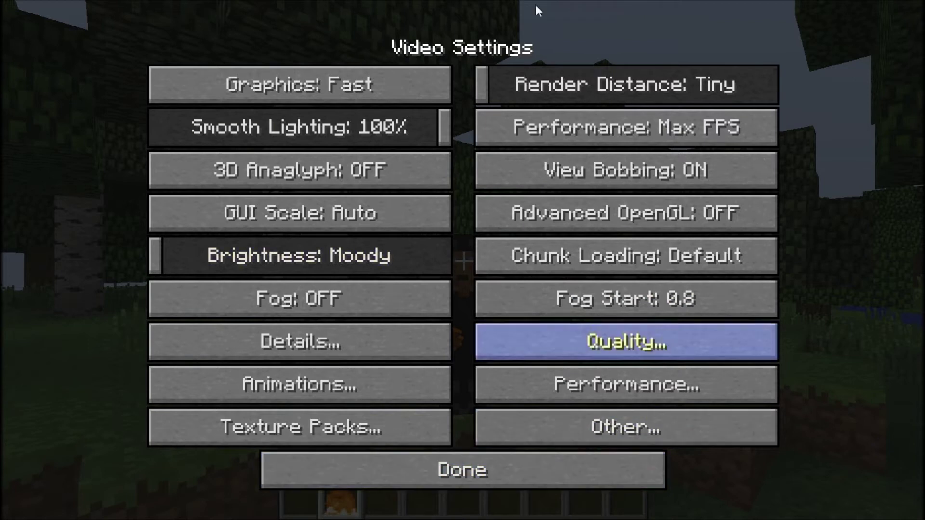
{"action": "left_click", "coordinate": [305, 345]}
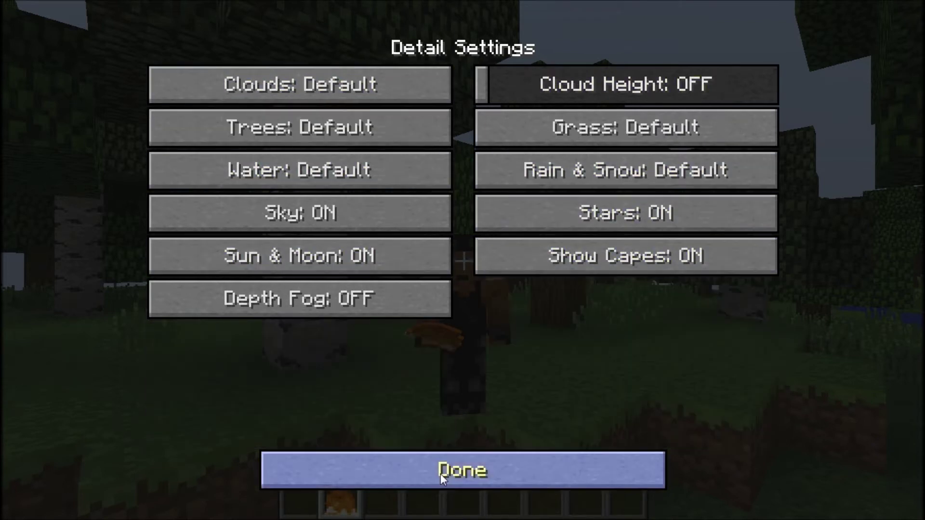
{"action": "left_click", "coordinate": [456, 456]}
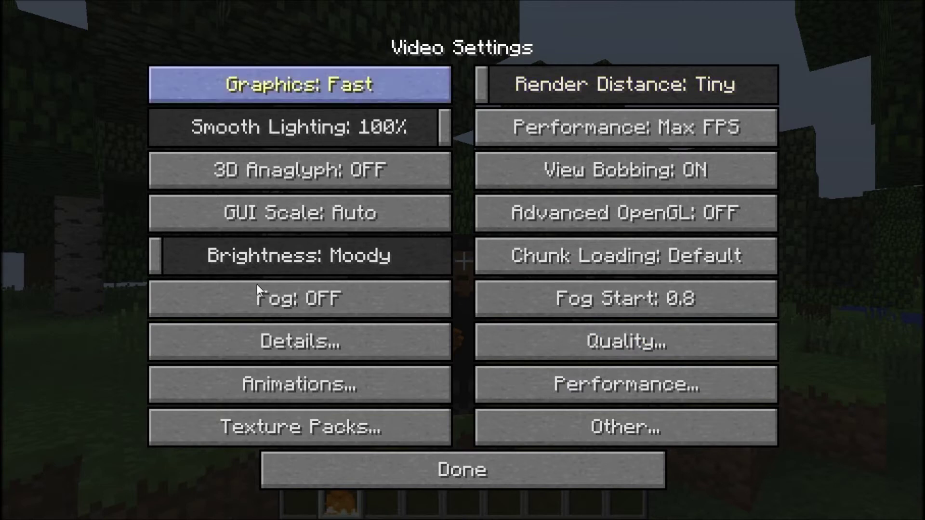
Try a render distance of Tiny +16 and Fancy graphics, restoring each to Tiny and Fast
{"action": "left_click", "coordinate": [490, 80]}
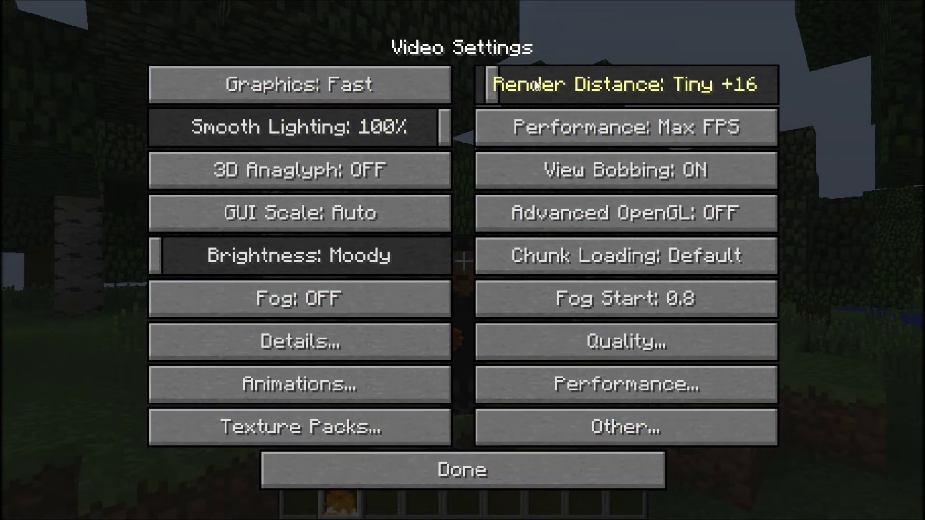
{"action": "left_click_drag", "start_coordinate": [537, 84], "coordinate": [355, 86]}
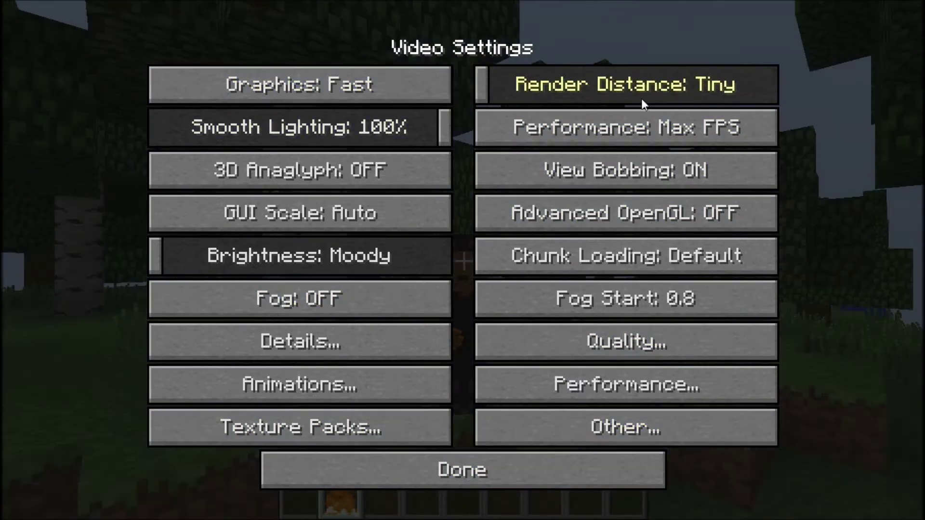
{"action": "left_click", "coordinate": [268, 84]}
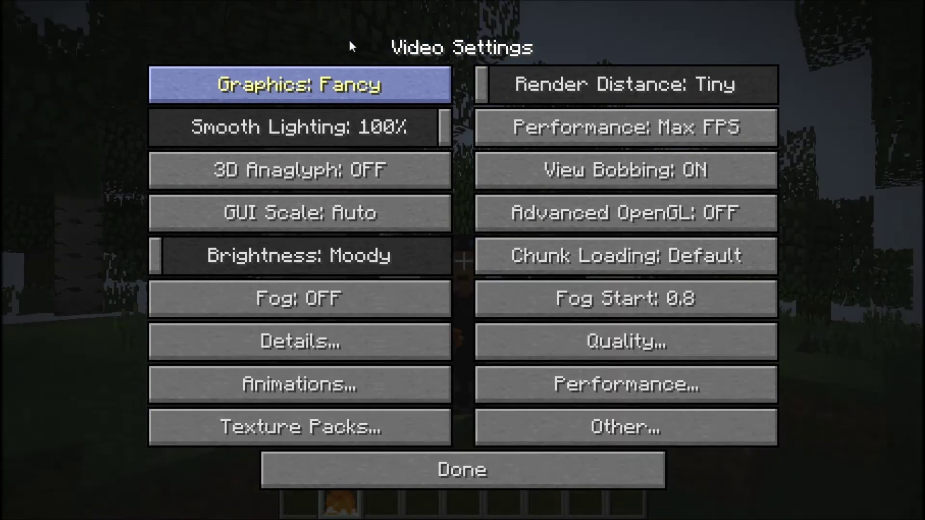
{"action": "left_click", "coordinate": [296, 85]}
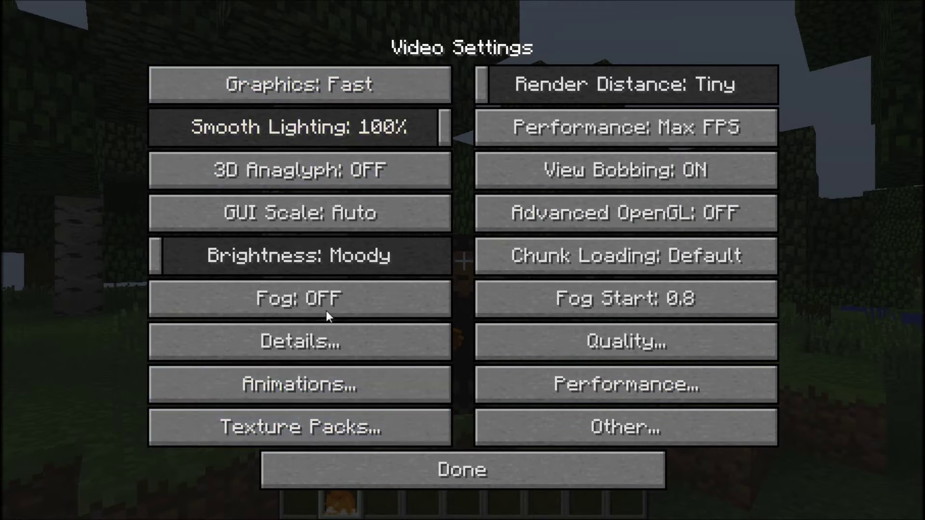
Examine the Performance Settings within the video settings and leave them without changing anything
{"action": "left_click", "coordinate": [576, 383]}
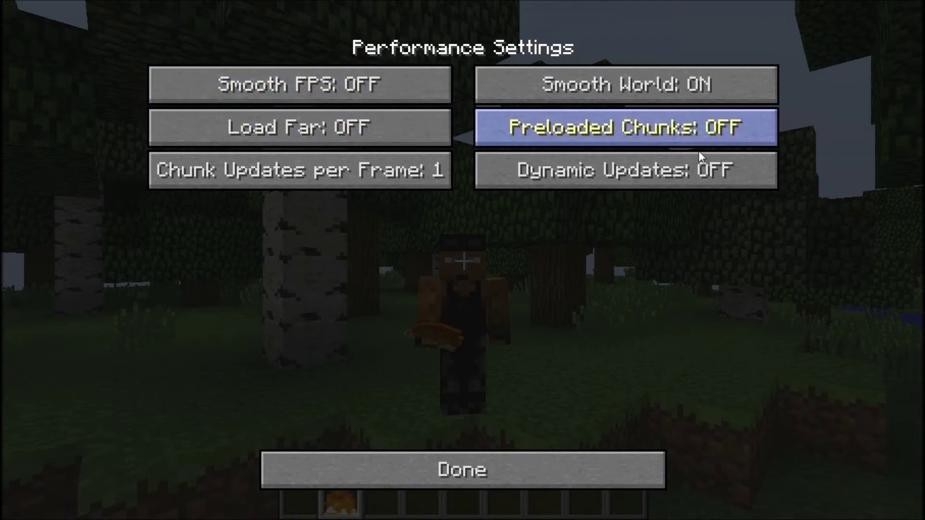
{"action": "left_click", "coordinate": [495, 478]}
{"action": "left_click", "coordinate": [447, 475]}
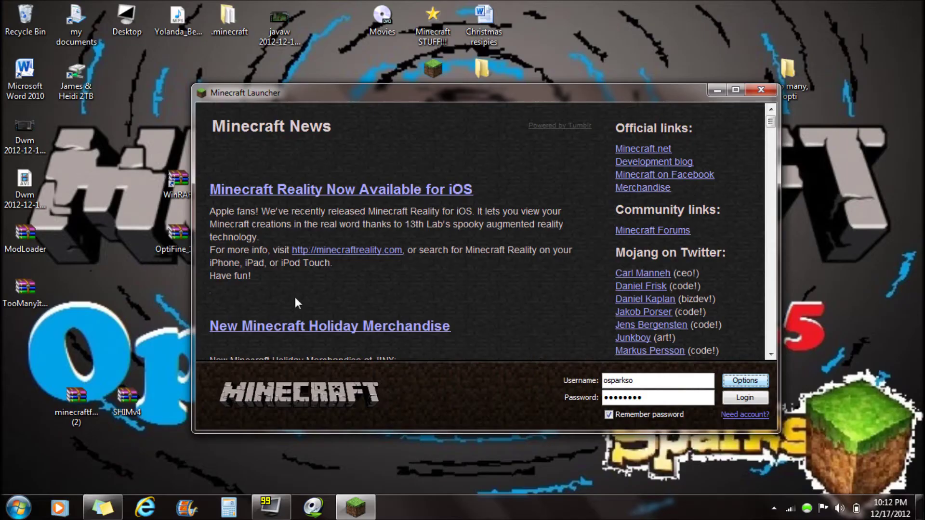
Switch to the Minecraft Launcher, check where its options offer the force update, and close the launcher
{"action": "left_click", "coordinate": [750, 384]}
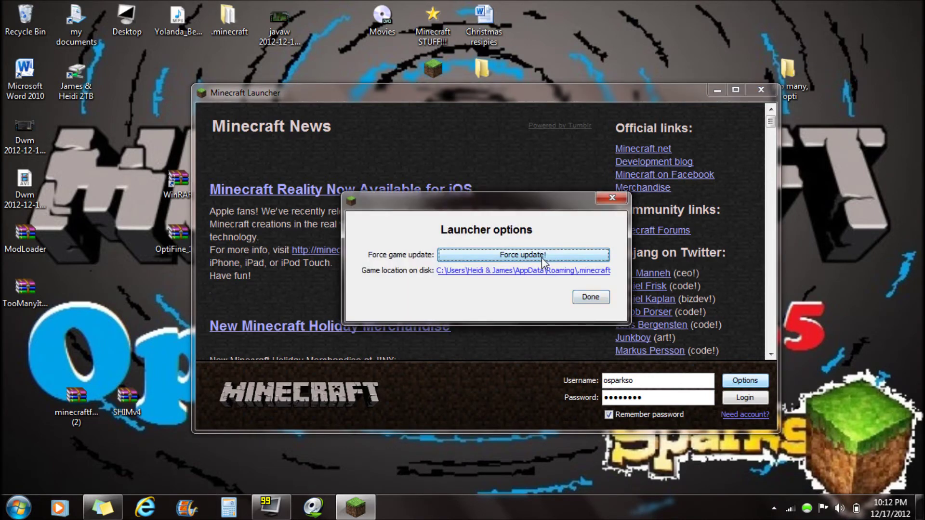
{"action": "left_click", "coordinate": [579, 297]}
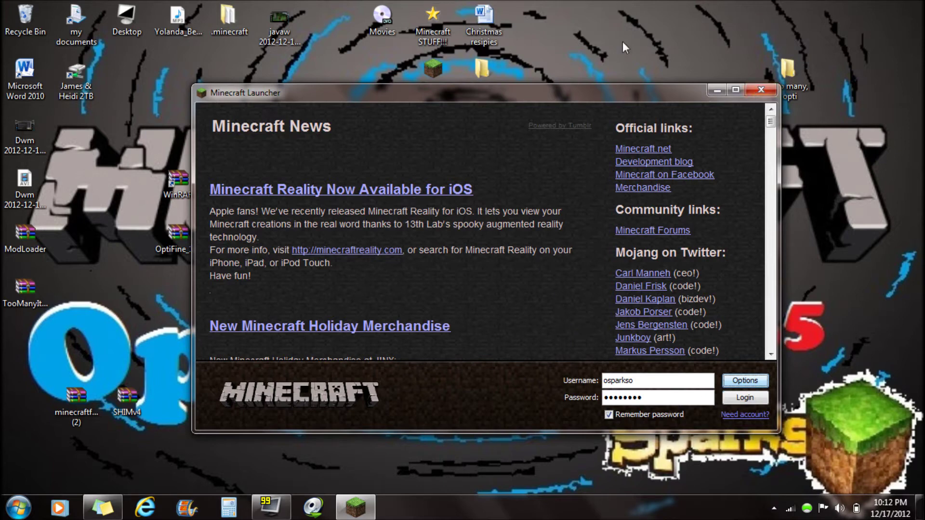
{"action": "left_click", "coordinate": [725, 382]}
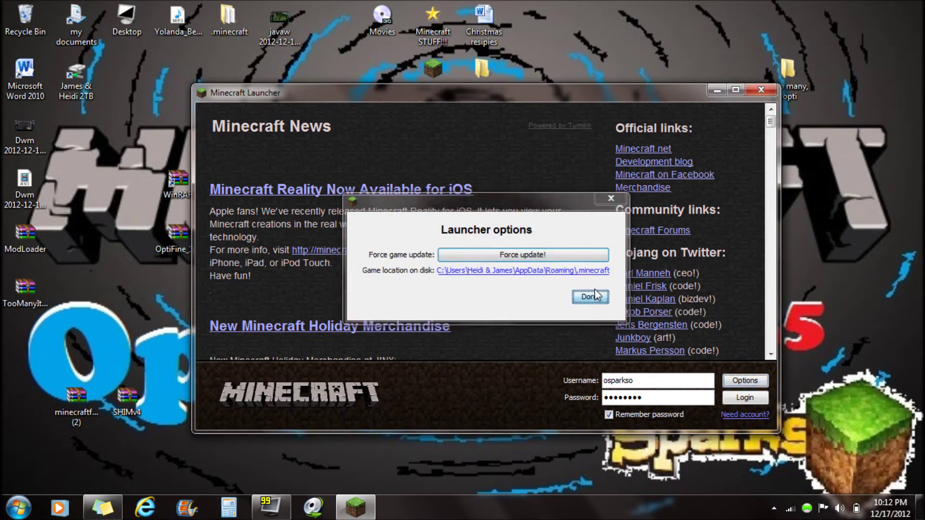
{"action": "left_click", "coordinate": [590, 297]}
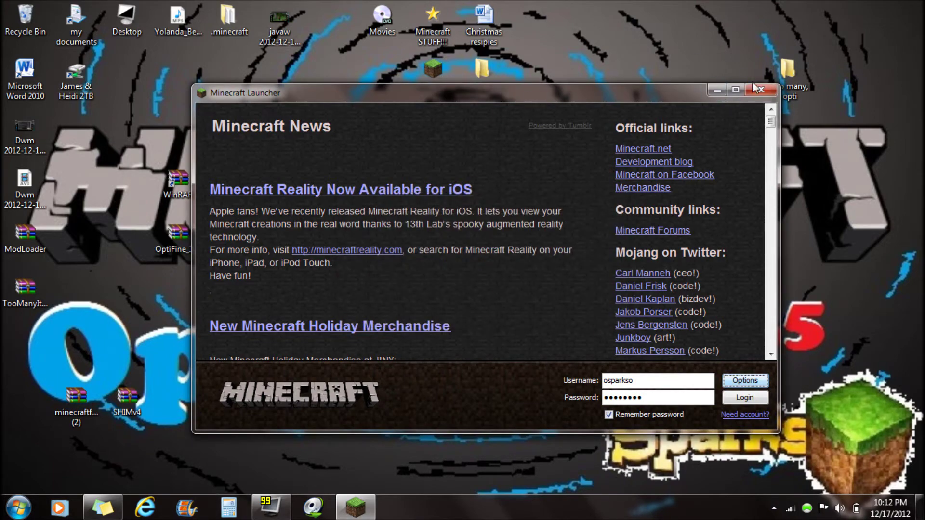
{"action": "left_click", "coordinate": [758, 88]}
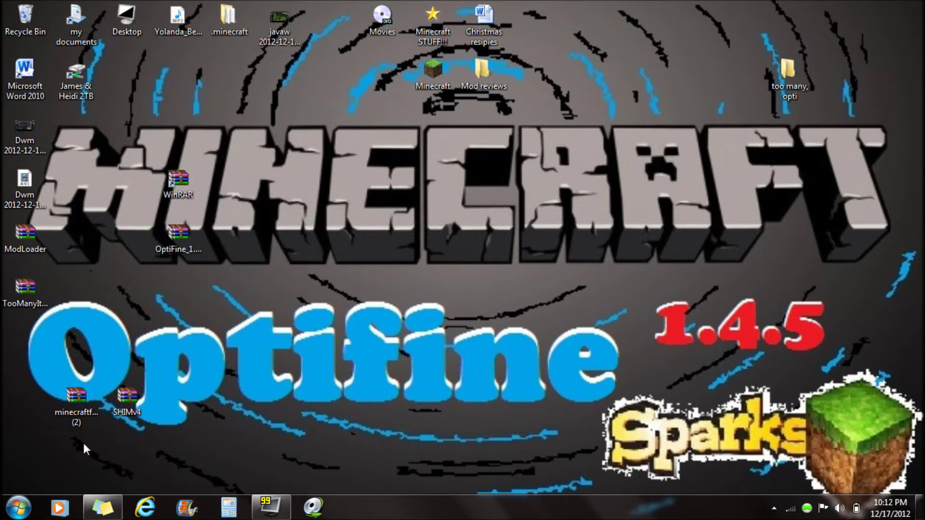
Open the Roaming application data folder in Windows Explorer using %appdata%
{"action": "left_click", "coordinate": [19, 507]}
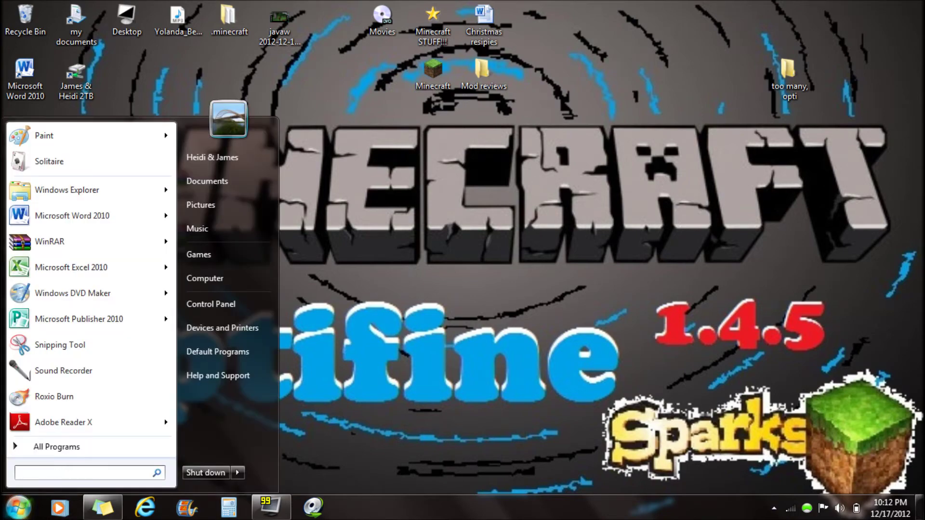
{"action": "type", "text": "%app"}
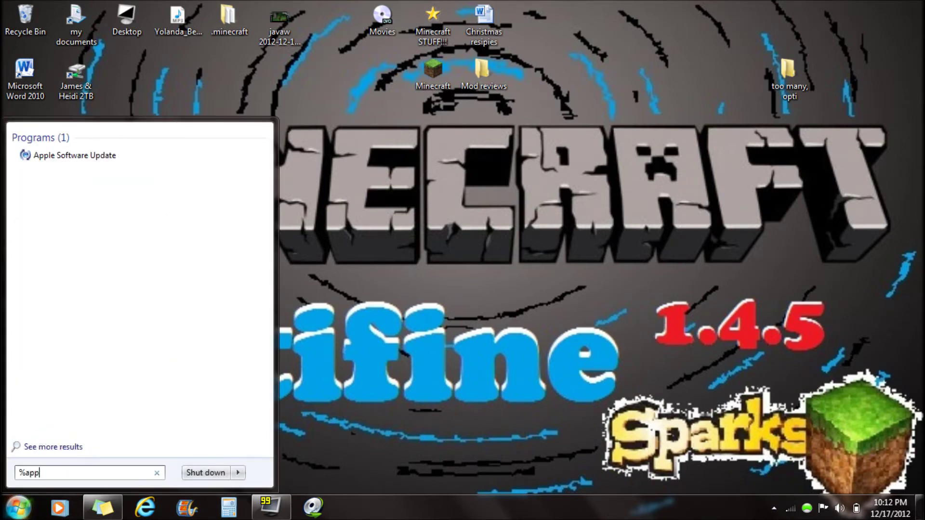
{"action": "type", "text": "datda"}
{"action": "key", "text": "BackSpace"}
{"action": "key", "text": "BackSpace"}
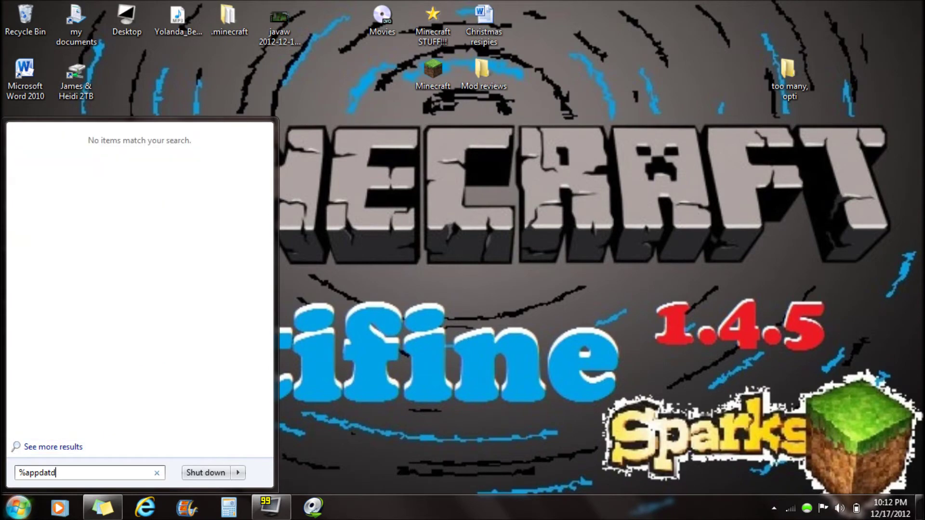
{"action": "type", "text": "a"}
{"action": "type", "text": "%"}
{"action": "key", "text": "Return"}
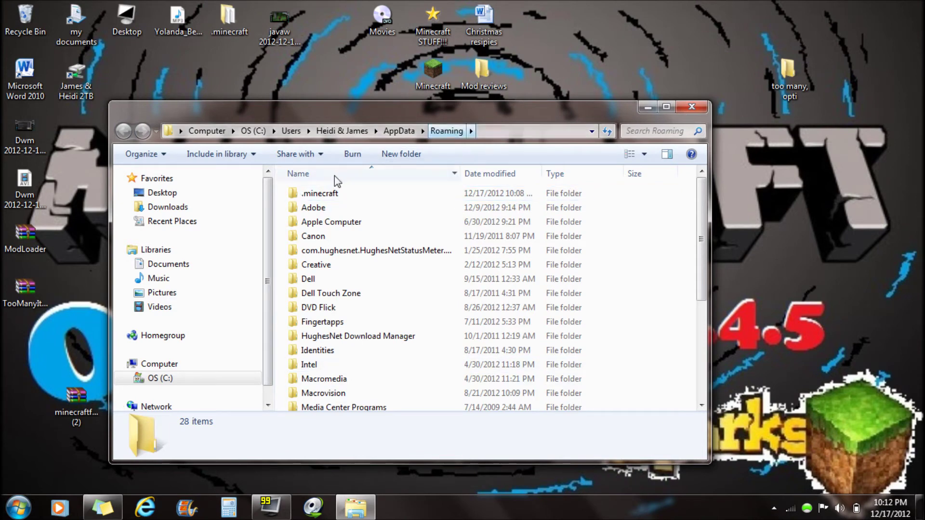
Open the minecraft jar file from the .minecraft bin folder with WinRAR and close the folder window
{"action": "double_click", "coordinate": [309, 197]}
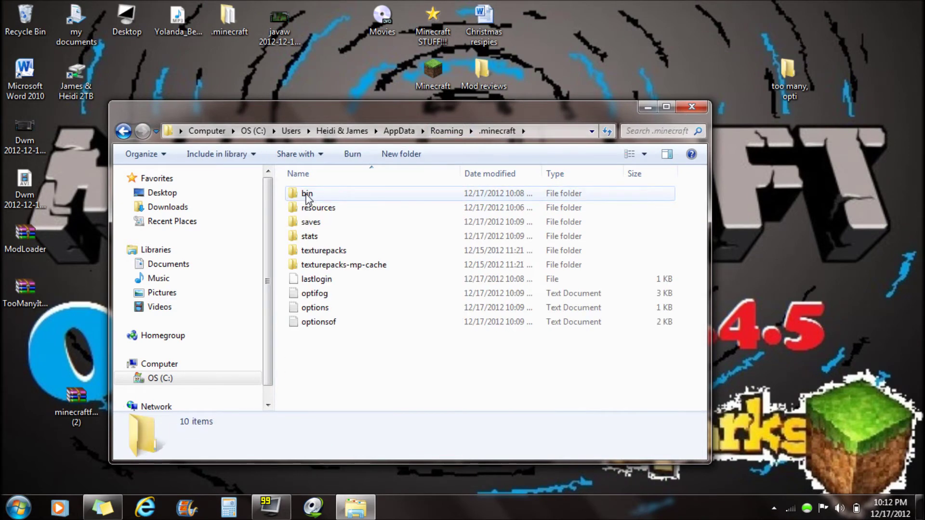
{"action": "double_click", "coordinate": [297, 198]}
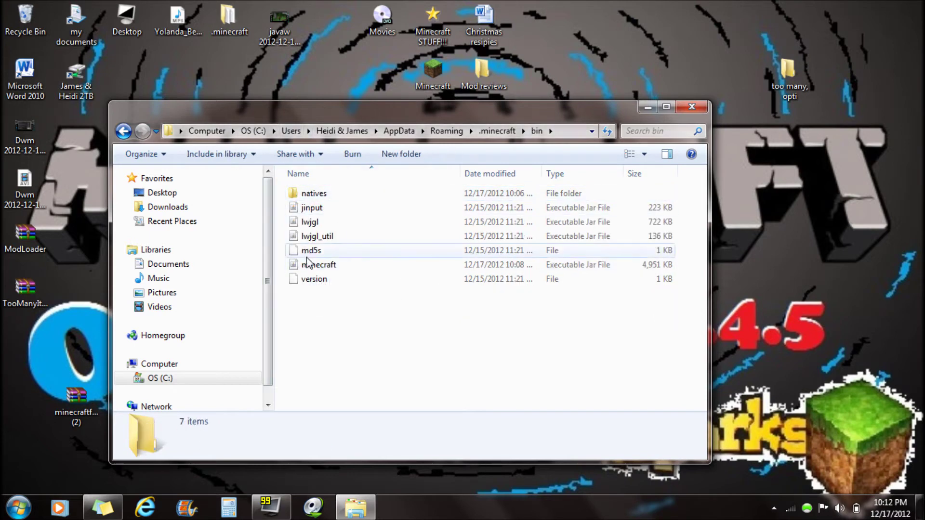
{"action": "right_click", "coordinate": [308, 266]}
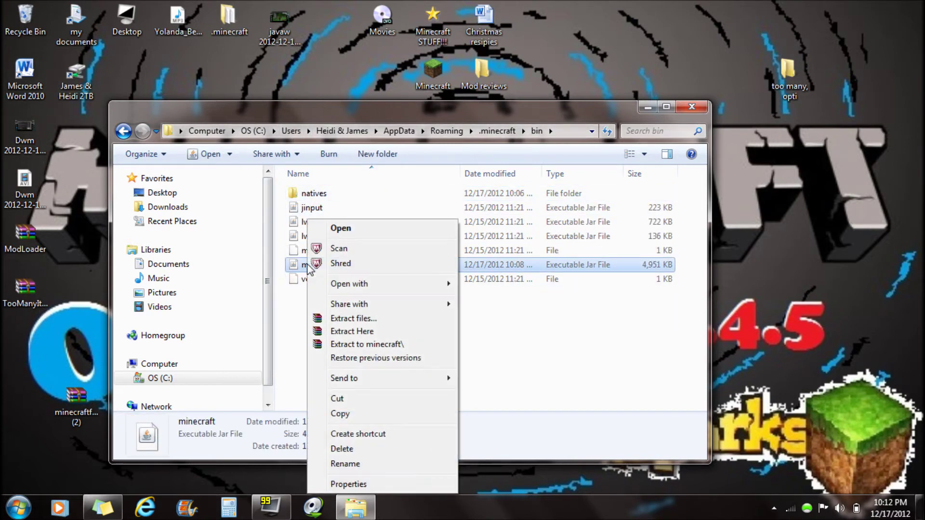
{"action": "mouse_move", "coordinate": [381, 284]}
{"action": "left_click", "coordinate": [470, 299]}
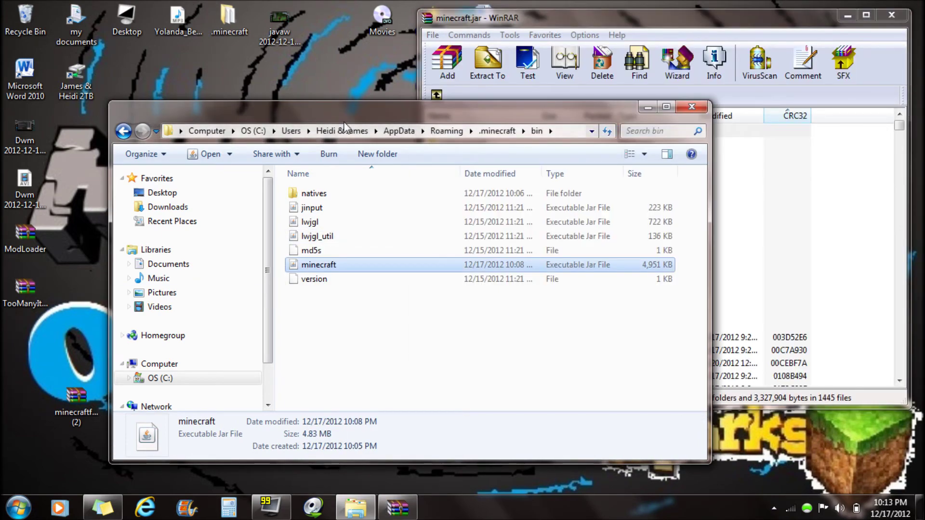
{"action": "left_click", "coordinate": [692, 107]}
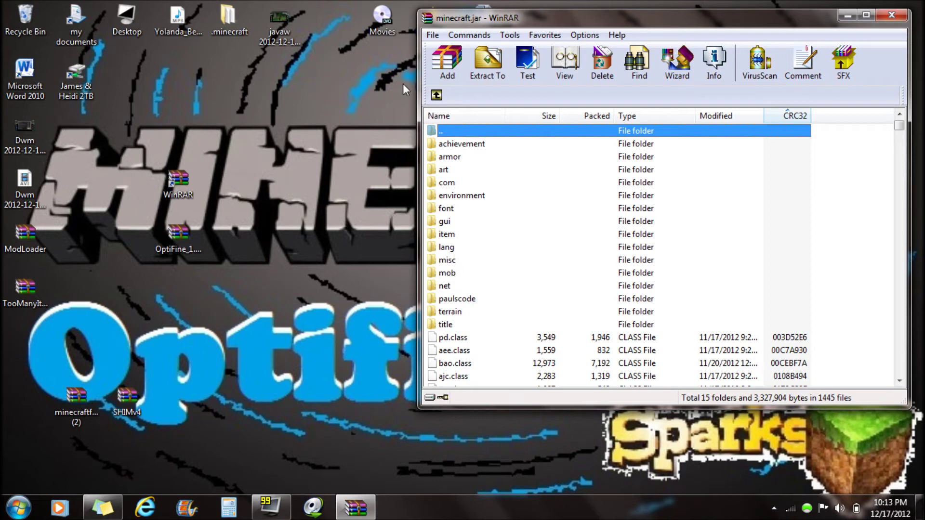
Add all files from OptiFine_1.4.5_HD_U_D3.zip to minecraft.jar using Add and replace files, and close the OptiFine archive
{"action": "left_click_drag", "start_coordinate": [447, 24], "coordinate": [440, 34]}
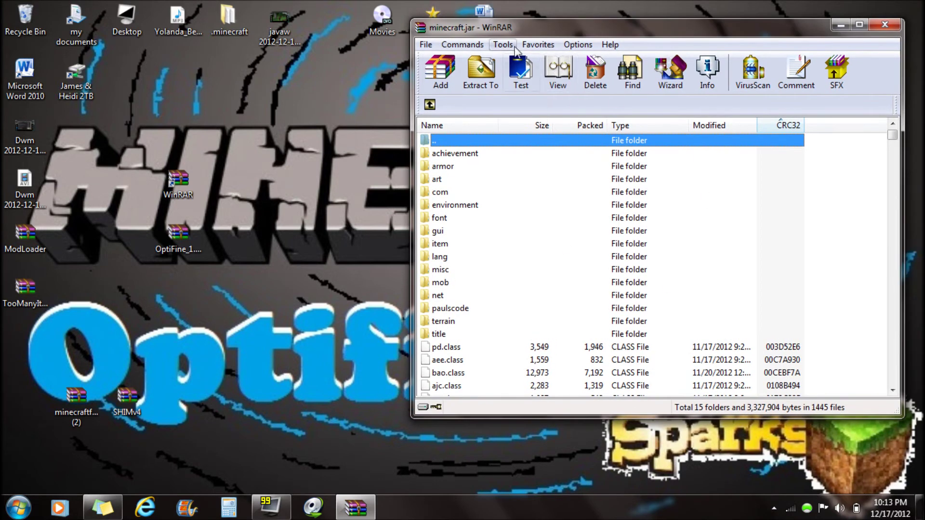
{"action": "double_click", "coordinate": [177, 238]}
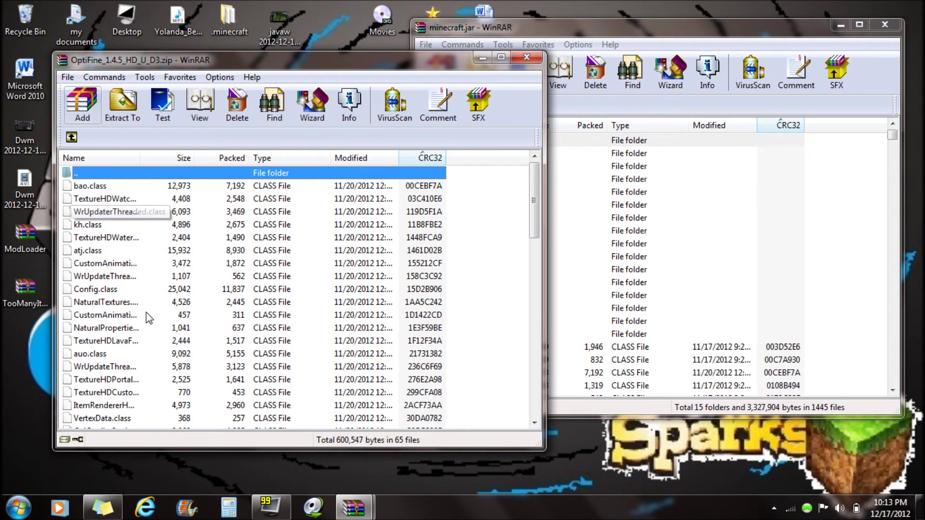
{"action": "right_click", "coordinate": [480, 199]}
{"action": "left_click", "coordinate": [498, 209]}
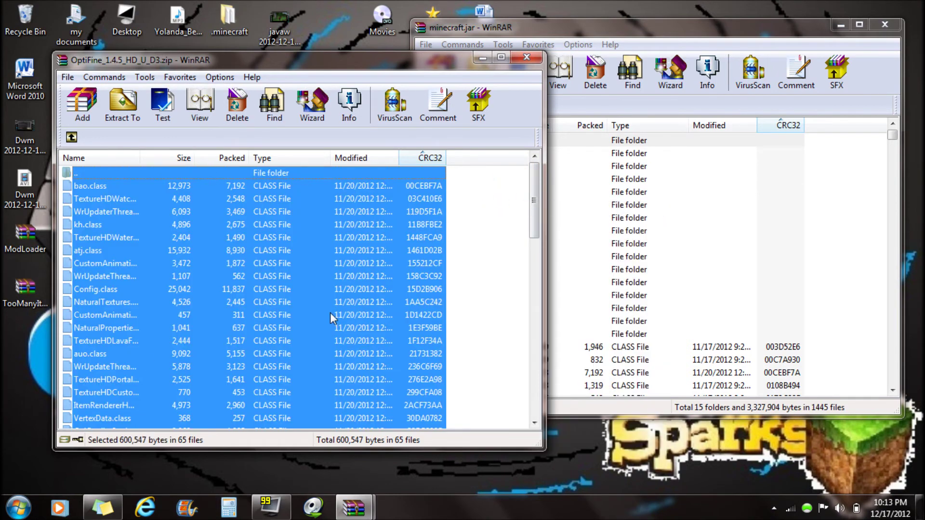
{"action": "left_click_drag", "start_coordinate": [306, 267], "coordinate": [795, 239]}
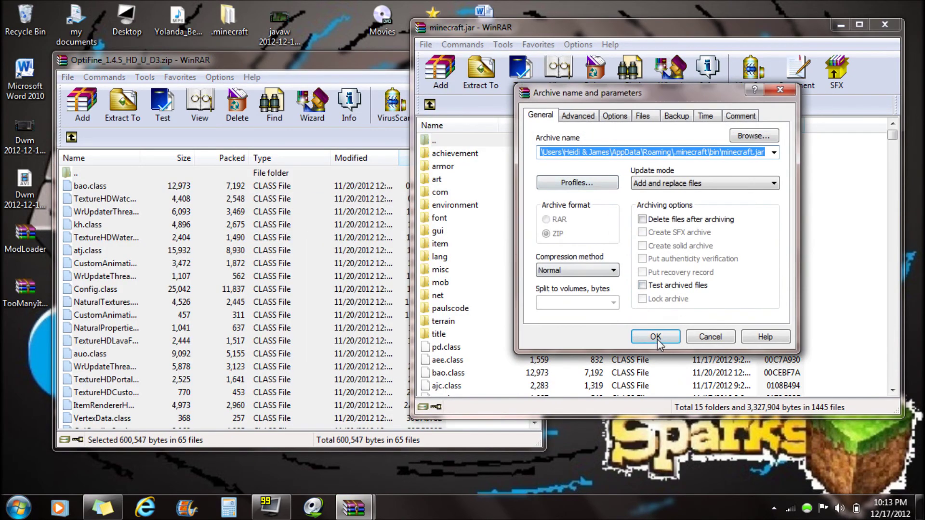
{"action": "left_click", "coordinate": [657, 338]}
{"action": "left_click", "coordinate": [383, 61]}
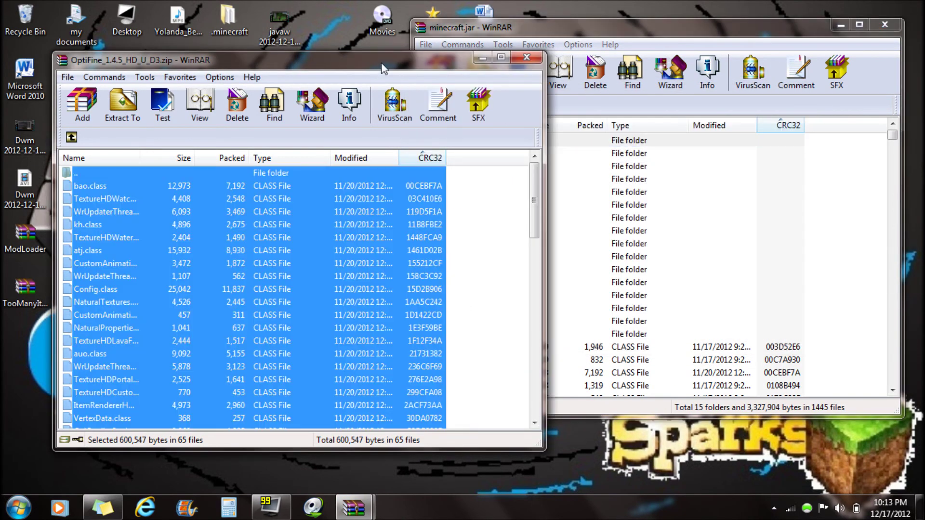
{"action": "left_click", "coordinate": [528, 58]}
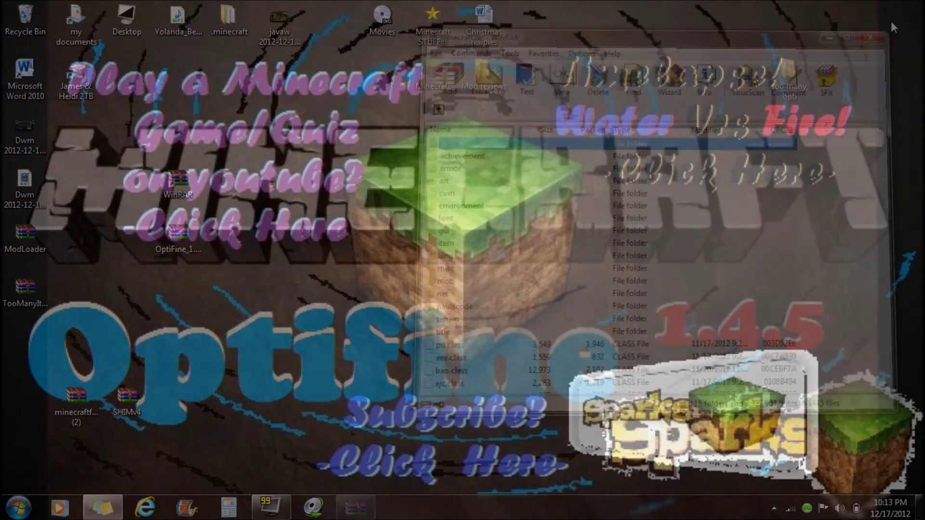